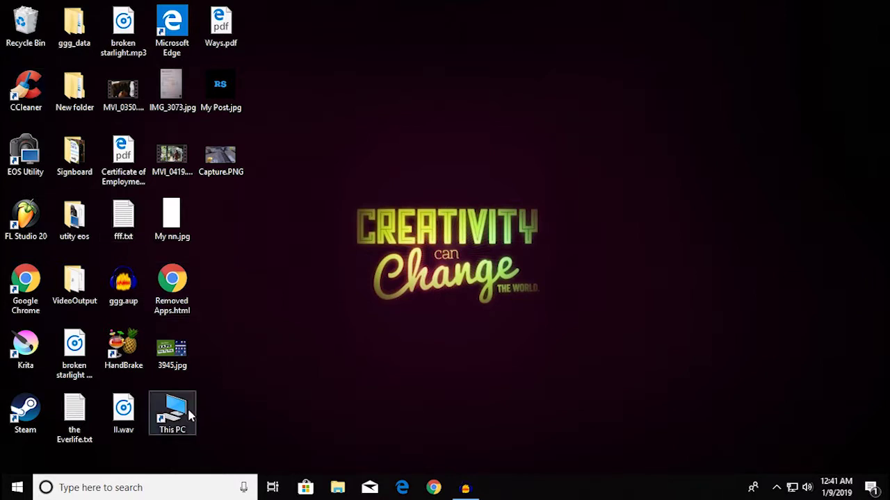
- Open the folder C:\Windows\System32\drivers\etc from This PC
double_click(189, 414)
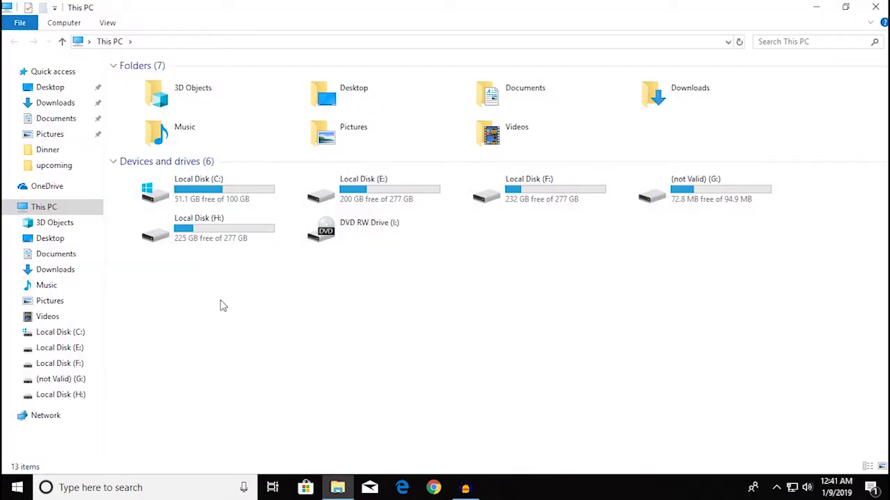
double_click(214, 194)
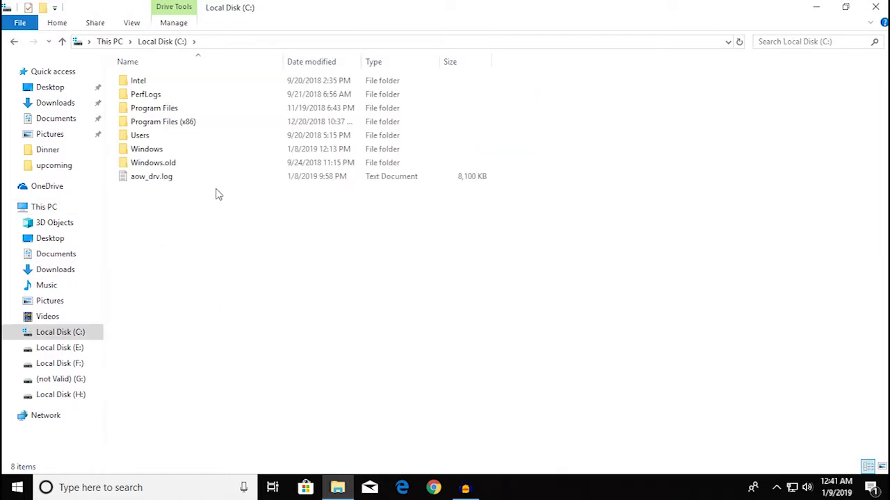
double_click(222, 149)
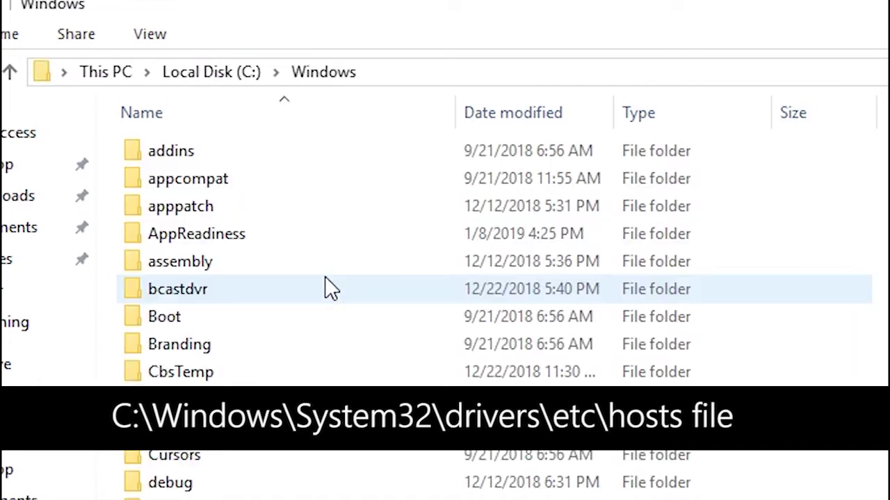
scroll(223, 149, "down", 3)
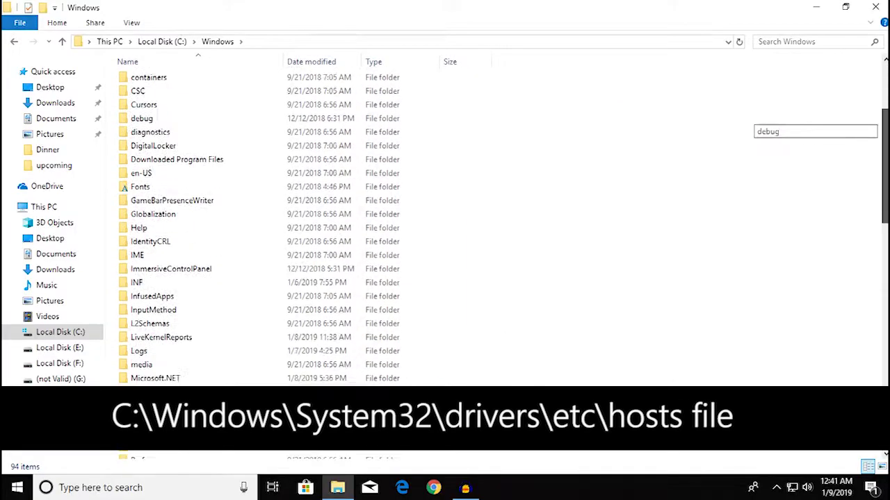
left_click_drag(884, 182, 876, 349)
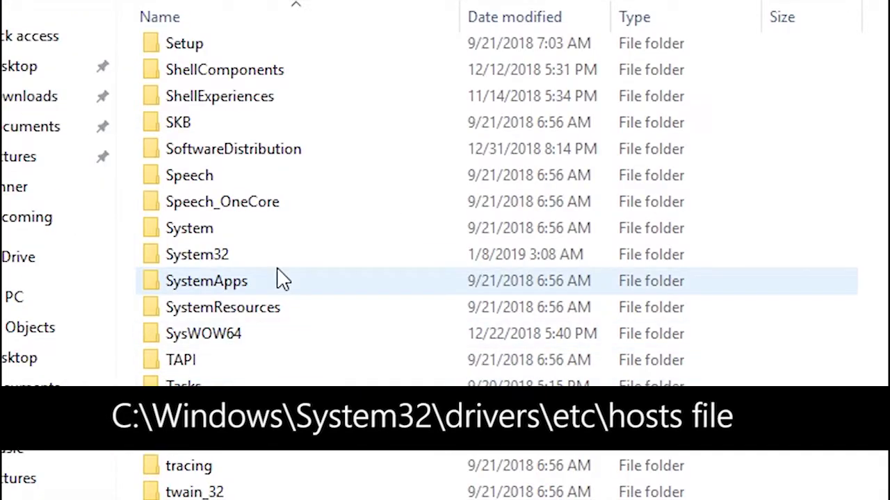
double_click(191, 186)
mouse_move(883, 70)
left_mouse_down()
mouse_move(885, 92)
mouse_move(885, 75)
left_mouse_up()
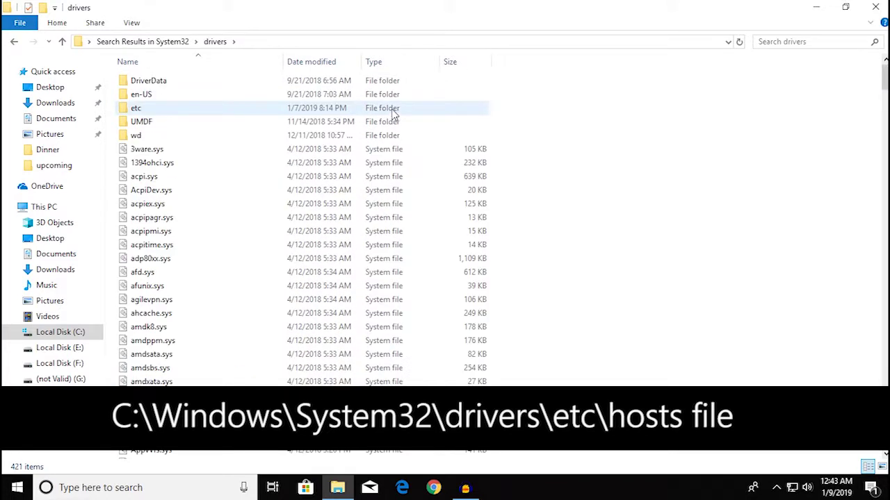
double_click(260, 111)
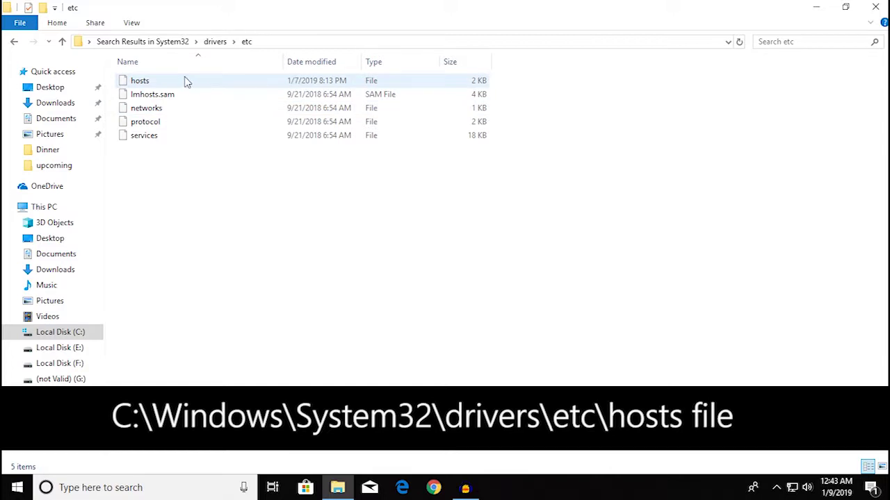
- Open the hosts file in the etc folder with Notepad
right_click(180, 83)
left_click(223, 93)
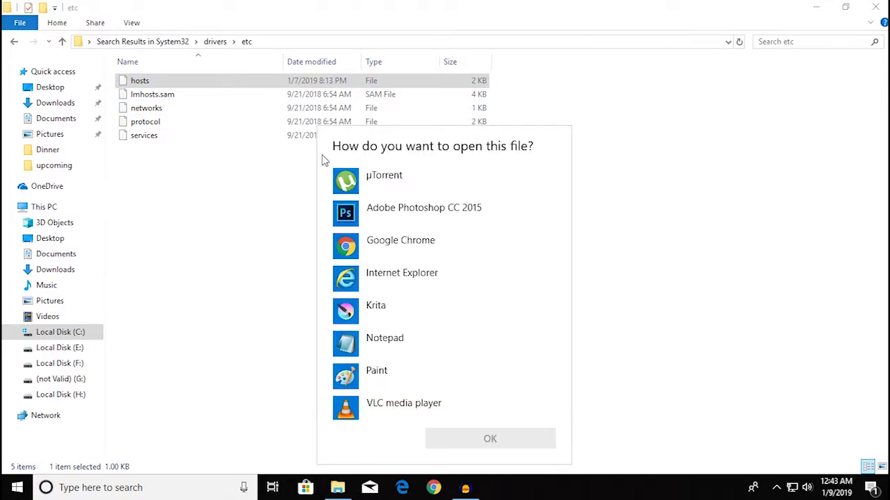
left_click(399, 316)
double_click(408, 342)
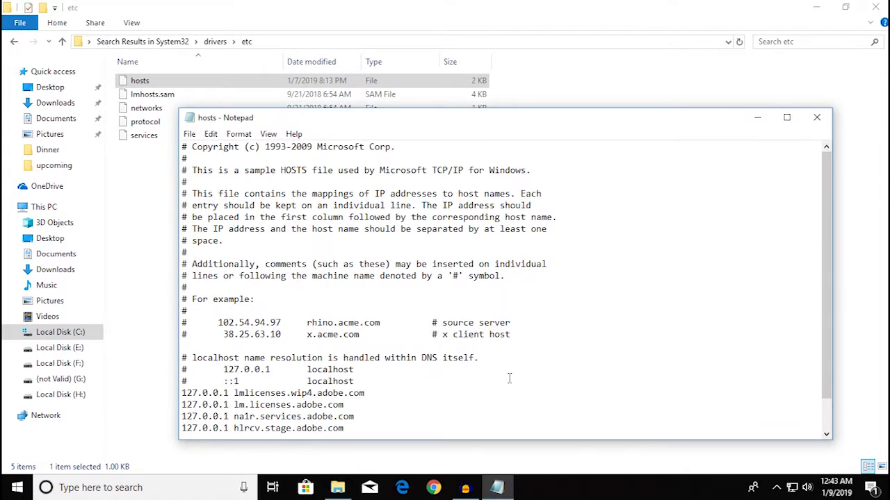
- Try to save the hosts file with "bbb" appended to the practivate.adobe.com line, and close it discarding the changes
scroll(831, 316, "down", 1)
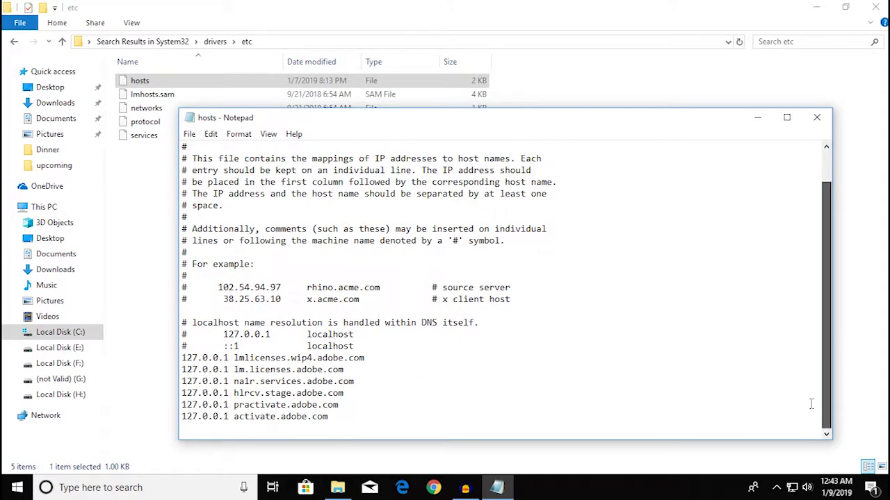
left_click(437, 406)
type("bbb")
left_click(816, 117)
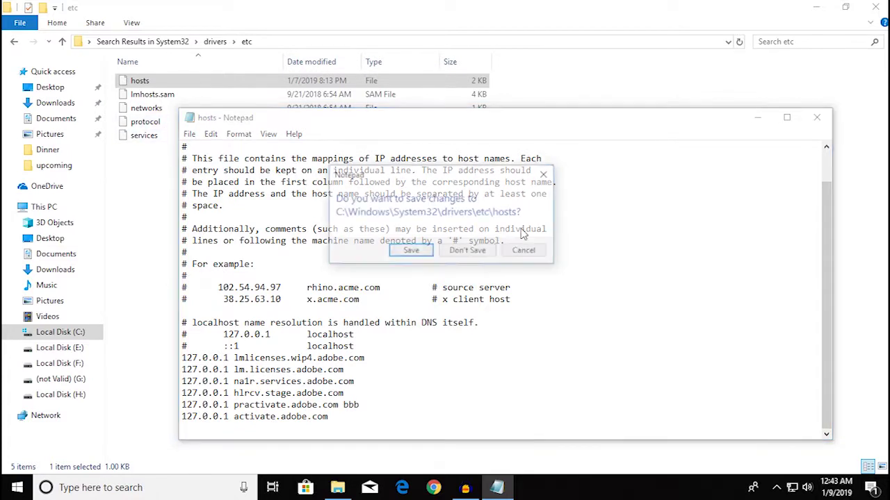
left_click(419, 255)
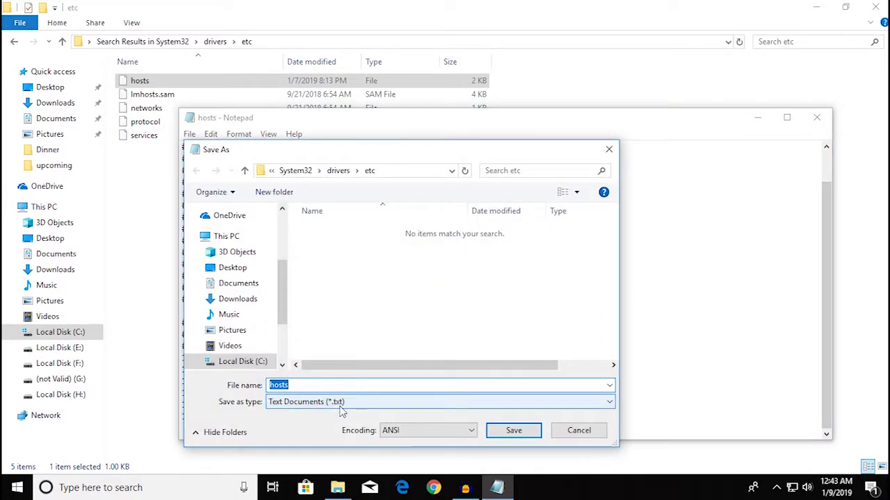
left_click(588, 432)
left_click(817, 117)
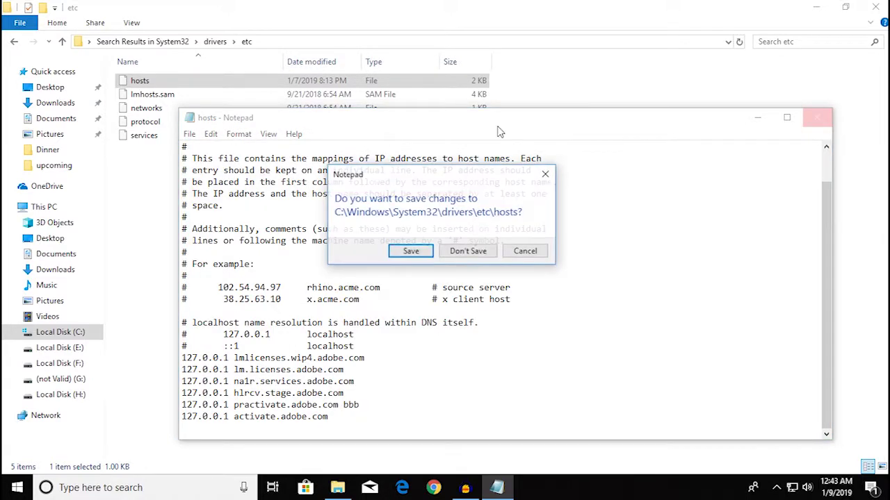
left_click(468, 252)
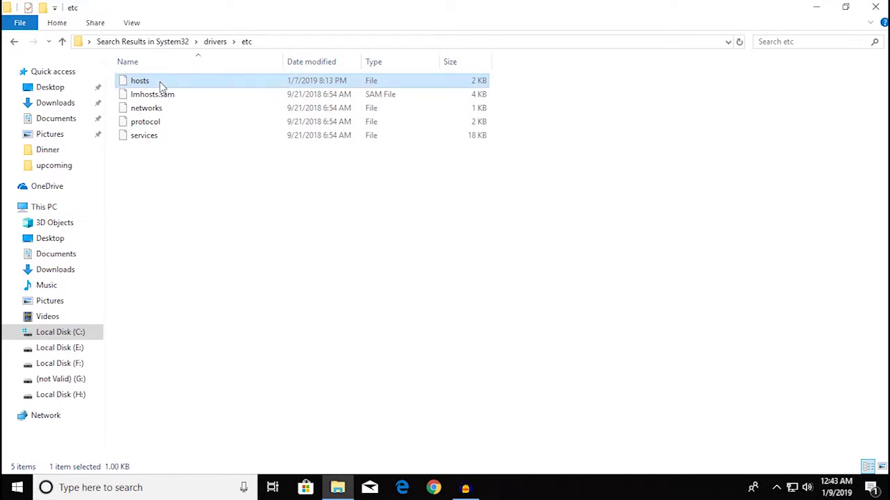
- Copy the hosts file from the etc folder onto an empty area of the desktop
right_click(160, 85)
key("Escape")
left_click(821, 6)
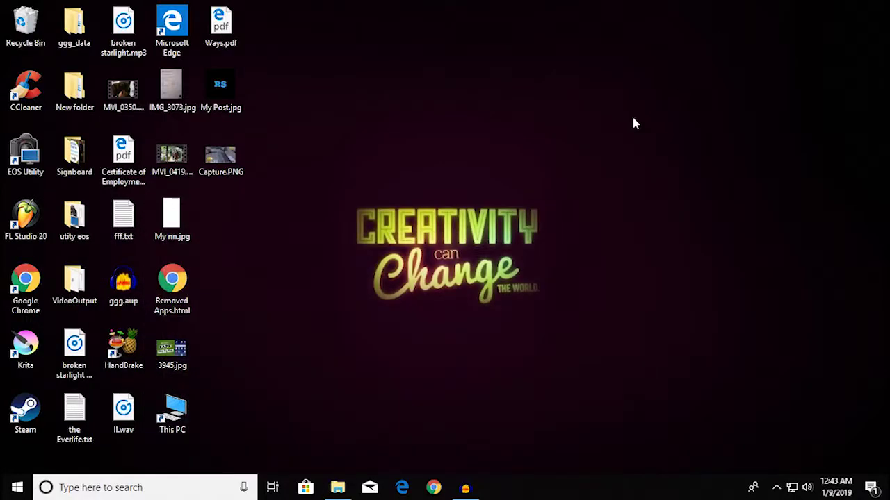
right_click(631, 115)
left_click(670, 176)
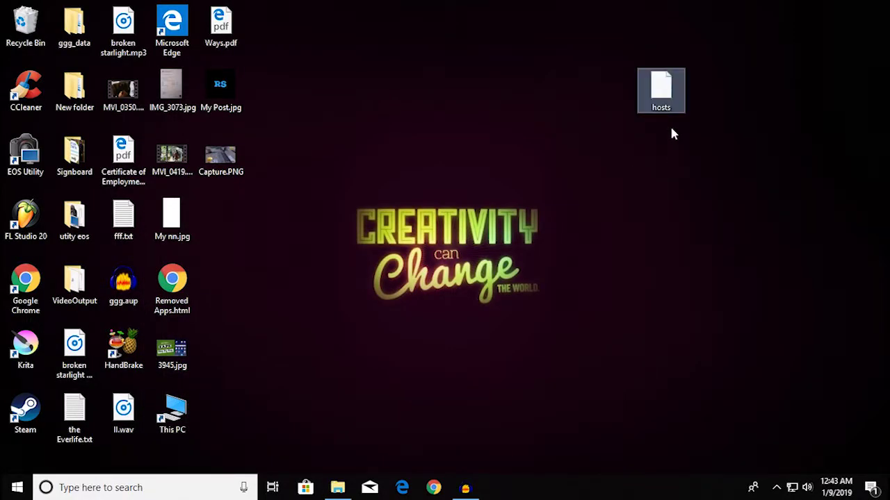
left_click_drag(675, 85, 702, 139)
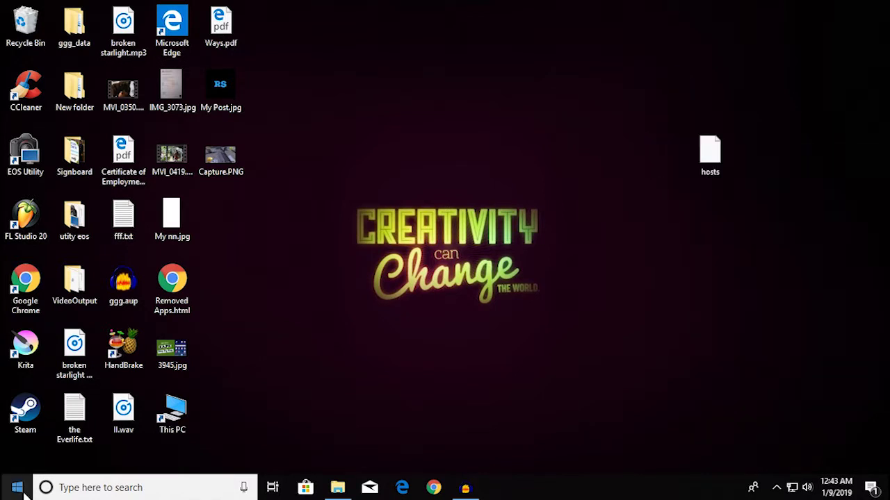
- Search for "note" and run Notepad as administrator
left_click(21, 490)
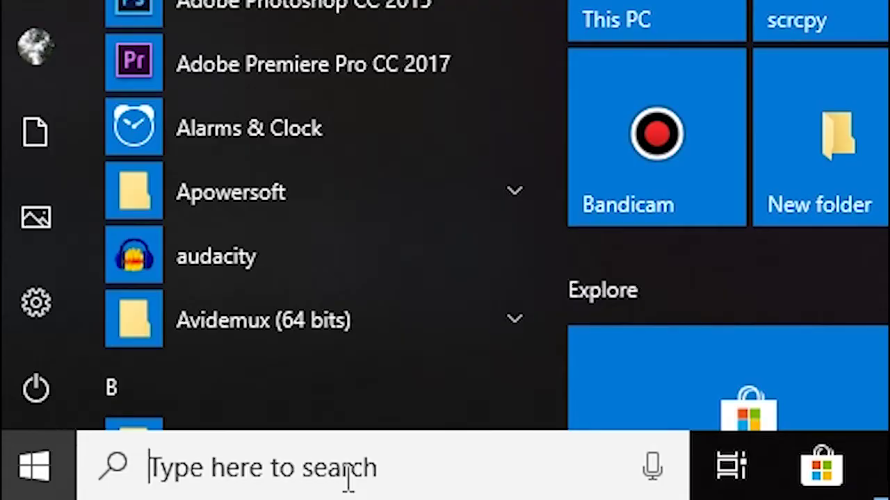
type("note")
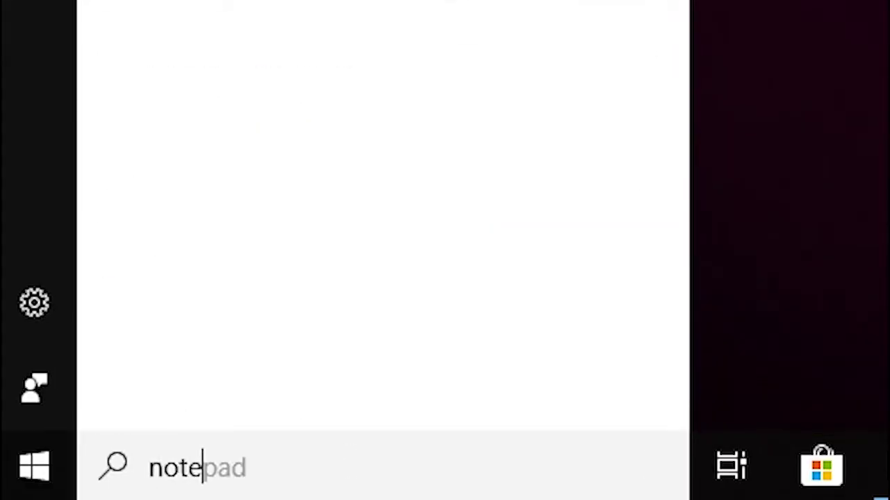
right_click(44, 132)
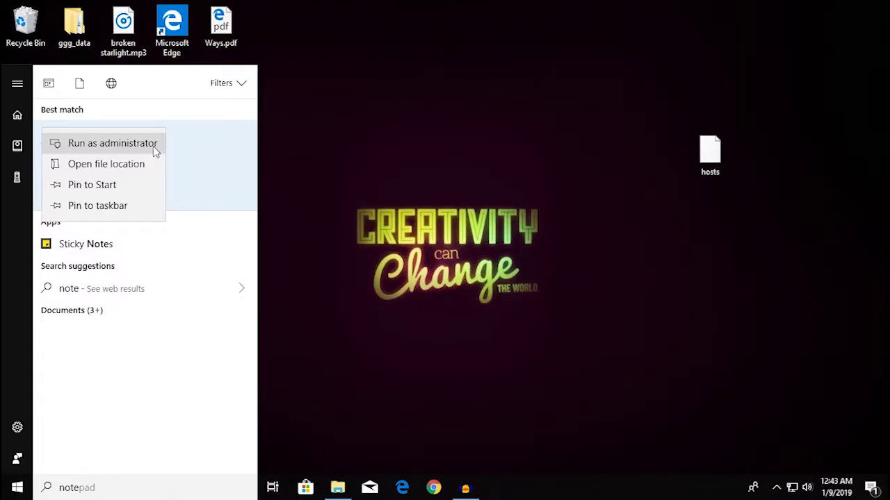
left_click(153, 146)
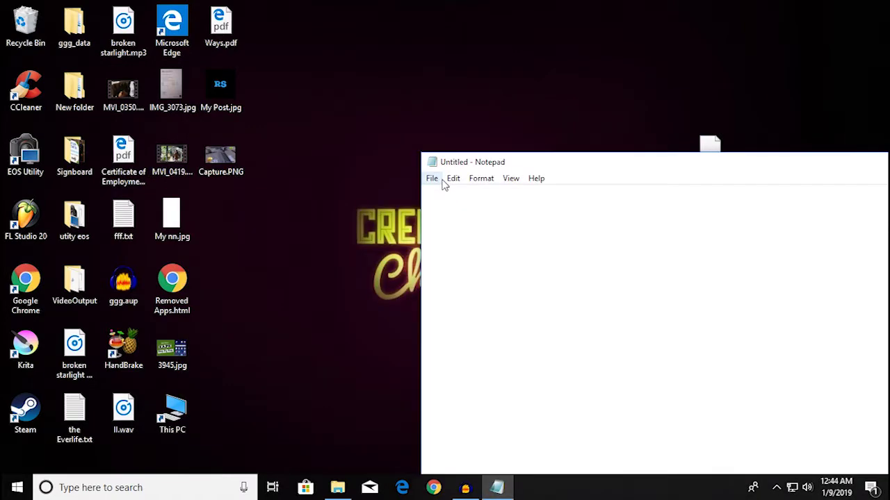
- Open the hosts copy from the Desktop folder in Notepad with the file type filter set to All Files
left_click(434, 179)
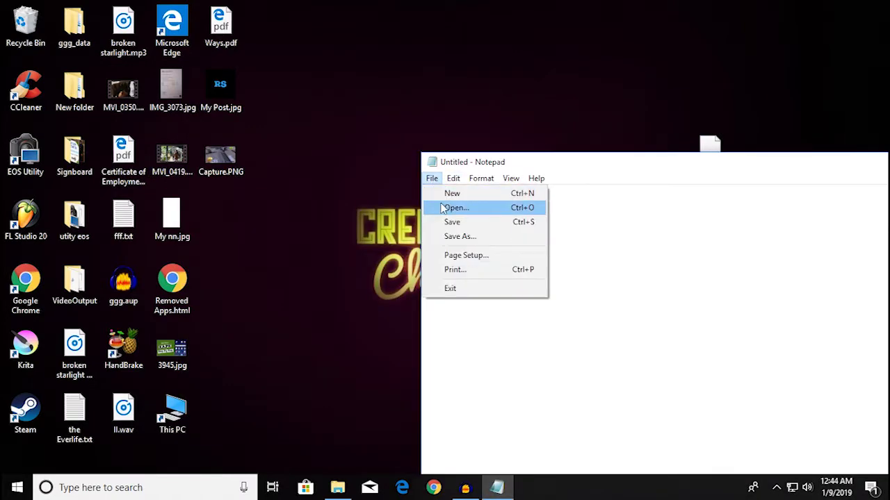
left_click(454, 208)
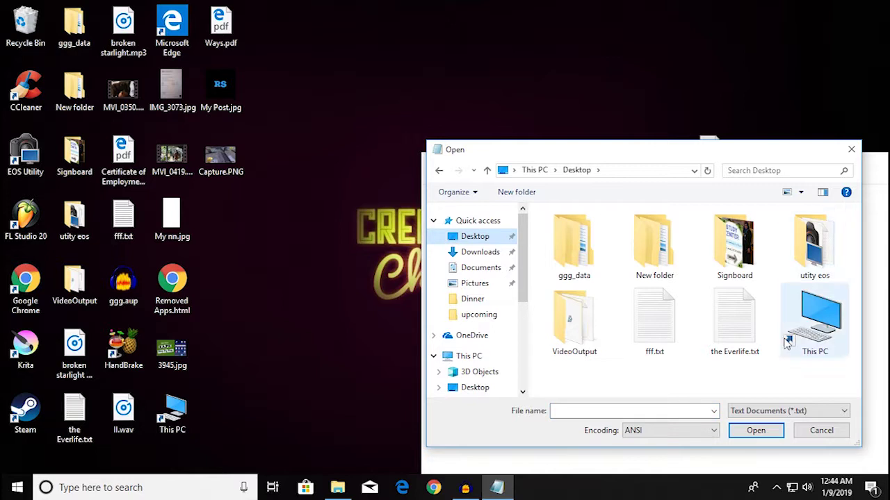
left_click(764, 411)
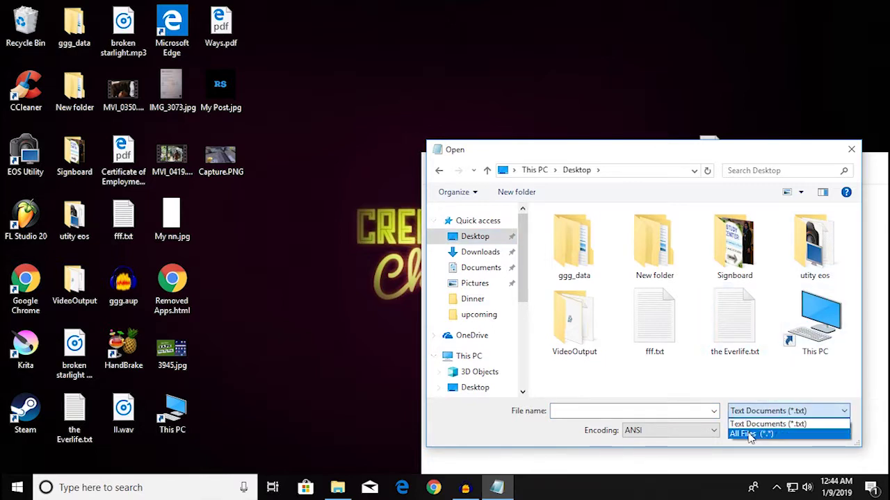
left_click(751, 434)
scroll(841, 372, "down", 3)
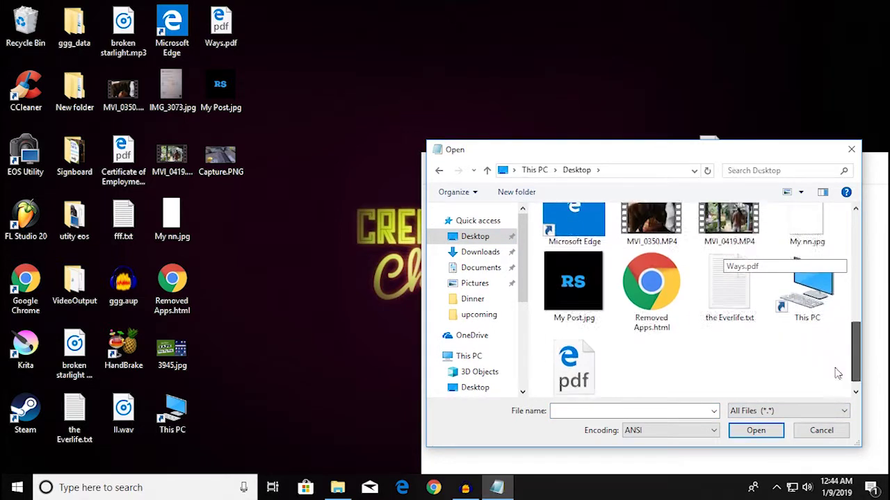
scroll(838, 374, "down", 1)
scroll(834, 389, "up", 3)
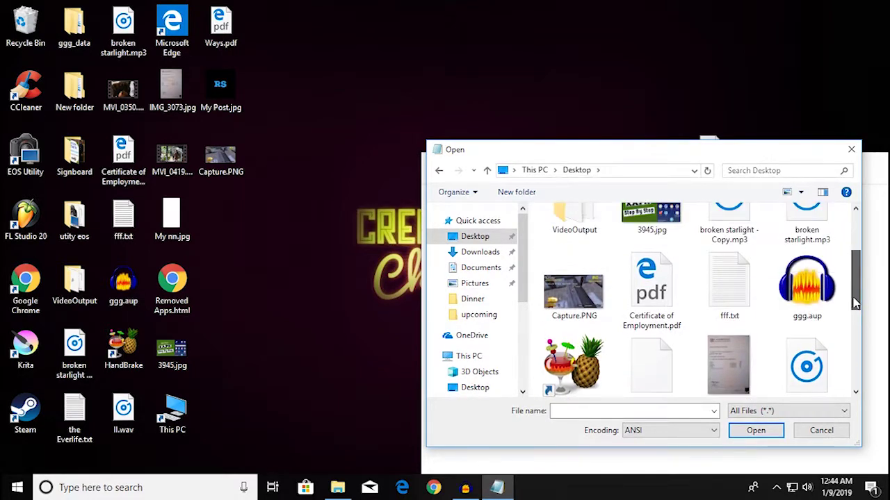
double_click(651, 356)
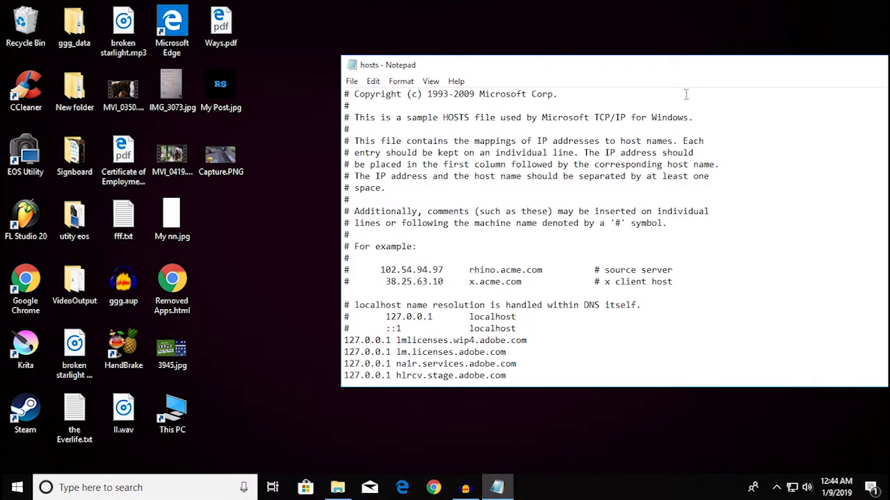
- Maximize the hosts window and add the line "127.0.0.4 activate.adobe.com" one blank line below the last entry
left_click_drag(698, 70, 508, 109)
left_click(768, 103)
left_click(186, 340)
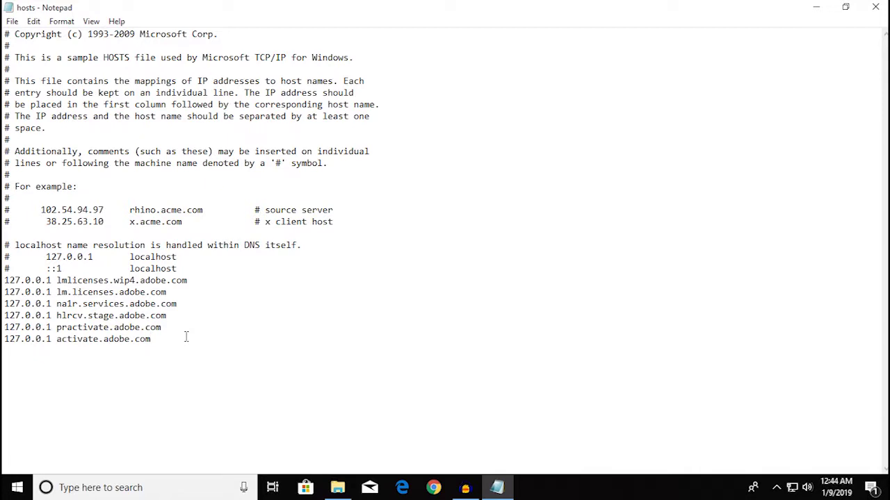
left_click_drag(5, 339, 177, 339)
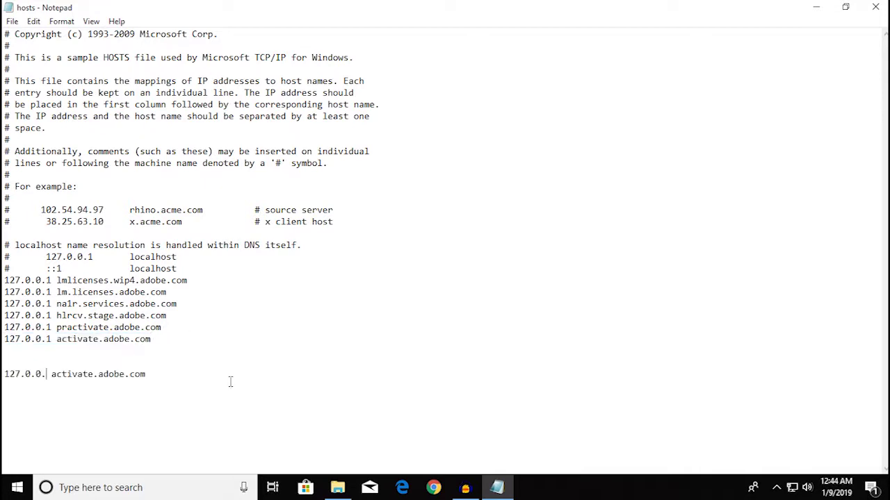
type("4 activate.adobe.com")
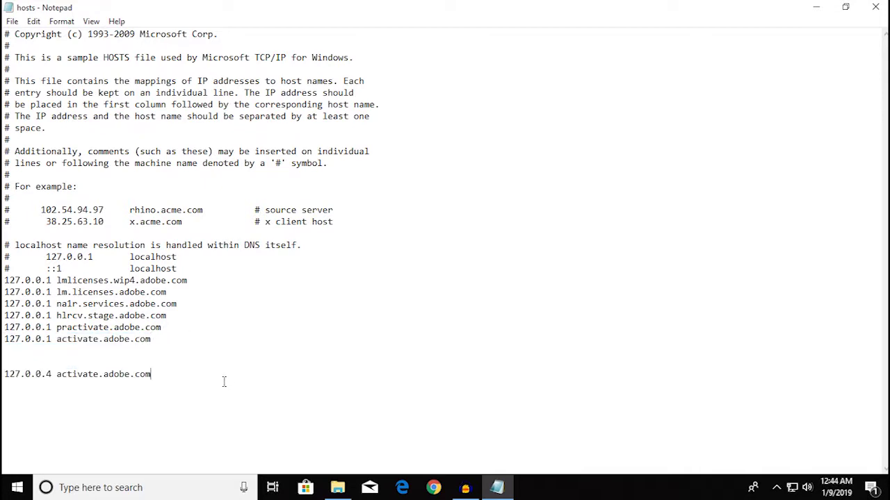
key("BackSpace")
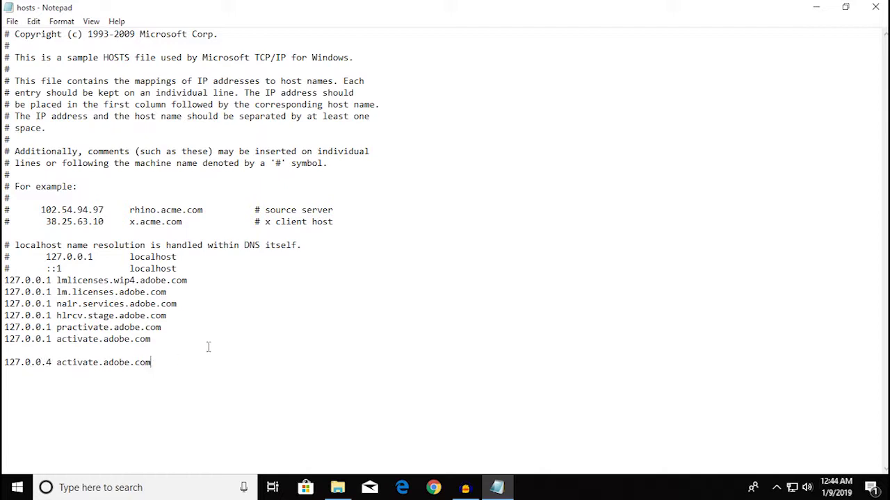
key("shift+Home")
- Save the edited file to the Desktop under the name hosts as a text document with ANSI encoding
left_click(12, 20)
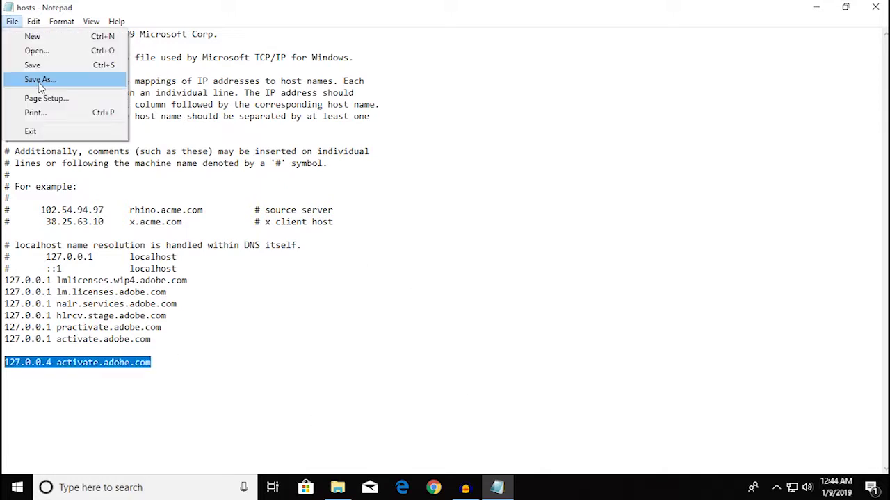
left_click(40, 80)
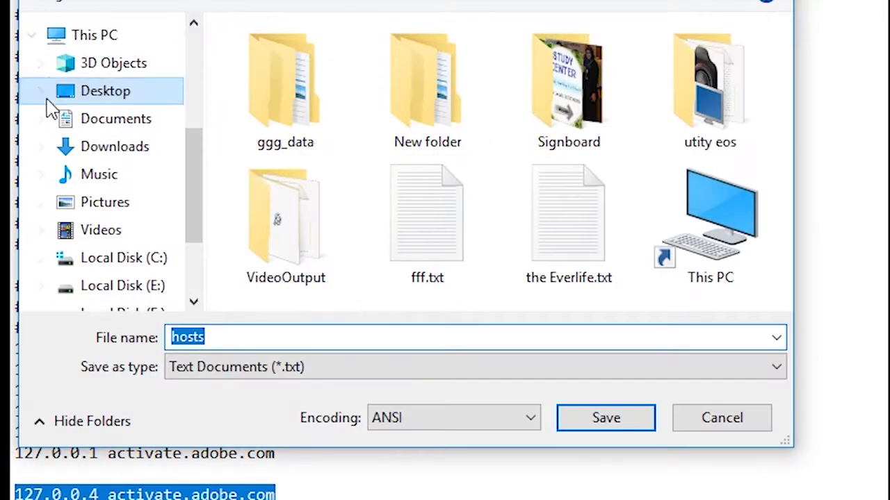
left_click(54, 250)
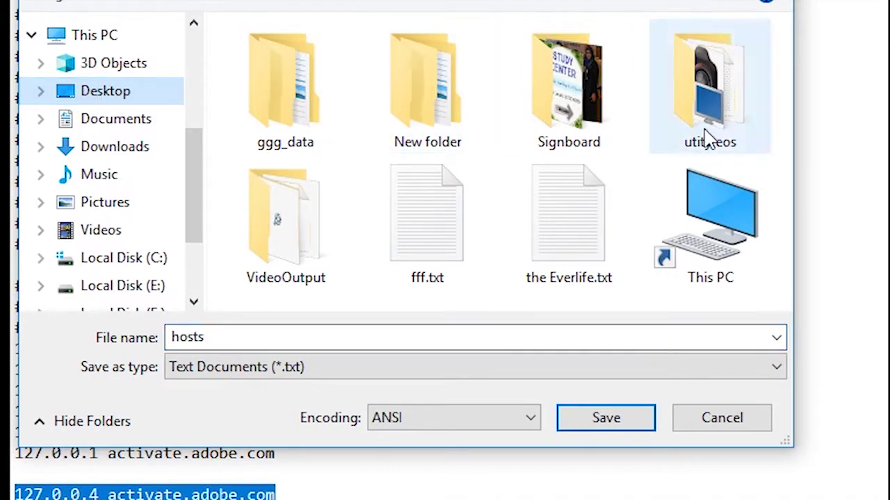
left_click(653, 337)
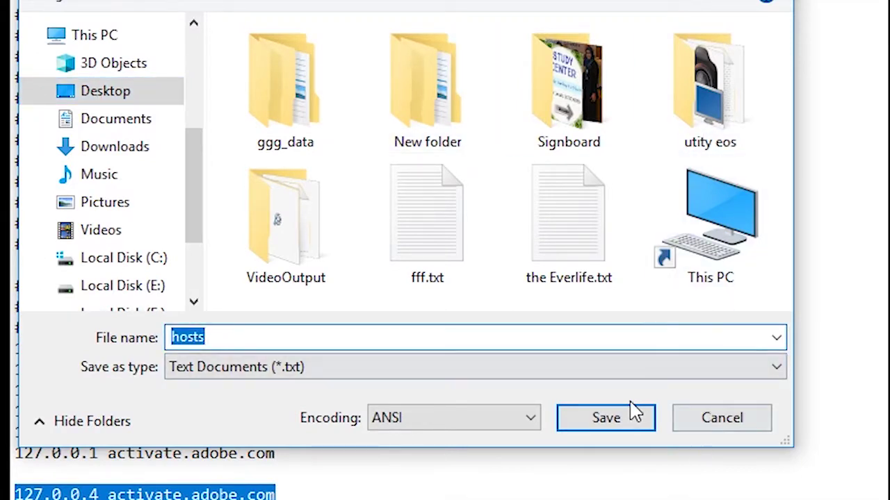
left_click(628, 424)
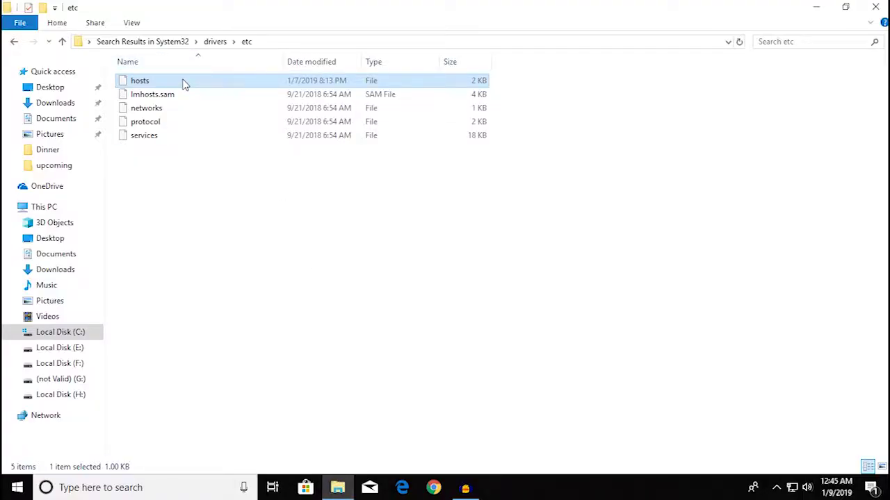
- Rename the original hosts file in the etc folder to hosts1
right_click(185, 83)
left_click(270, 293)
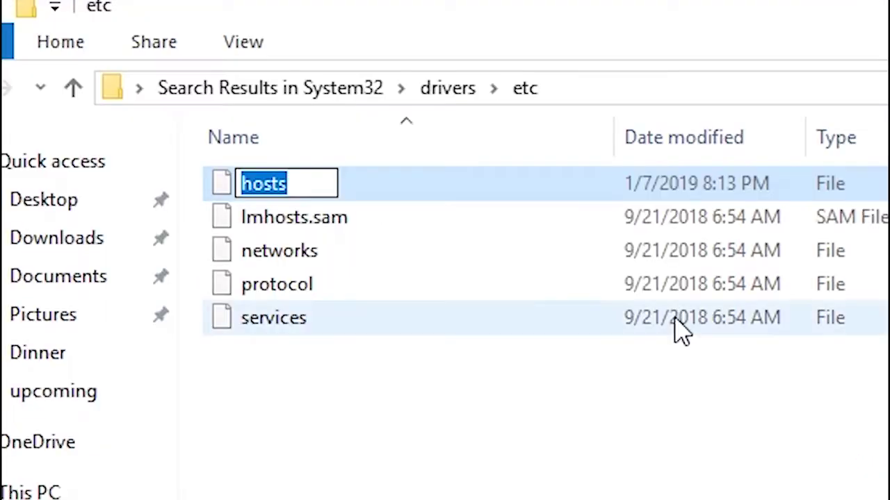
key("End")
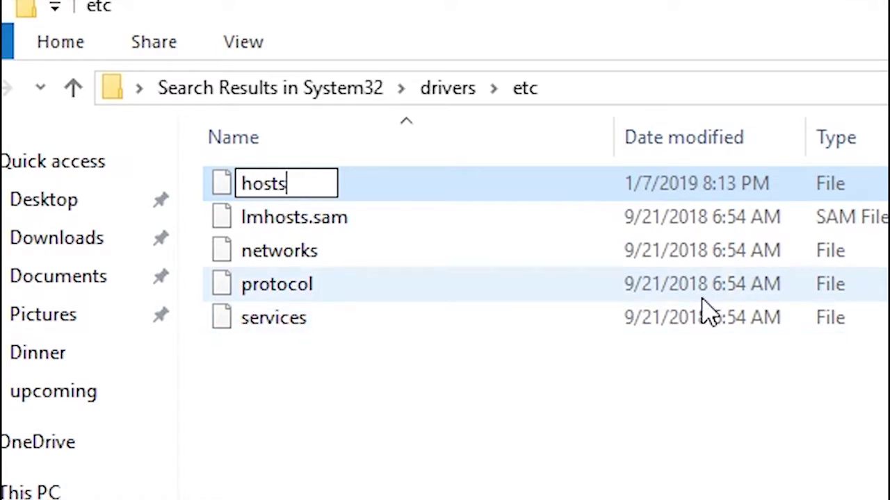
type("1")
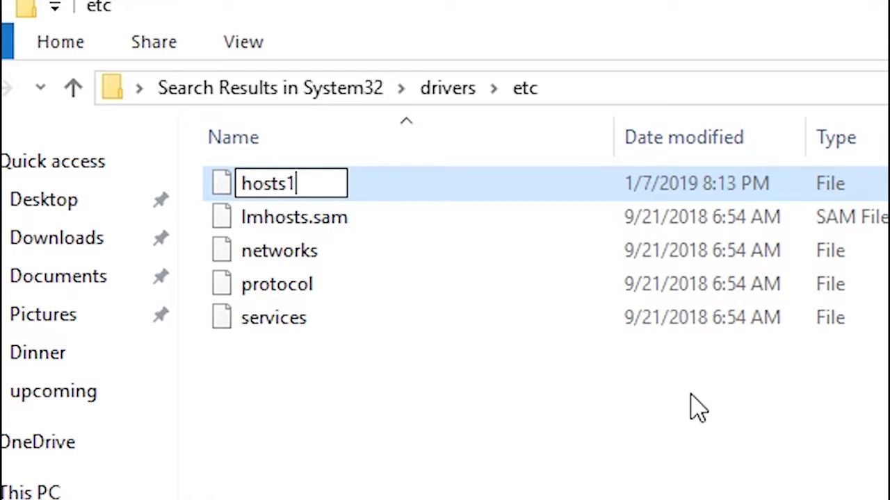
key("Return")
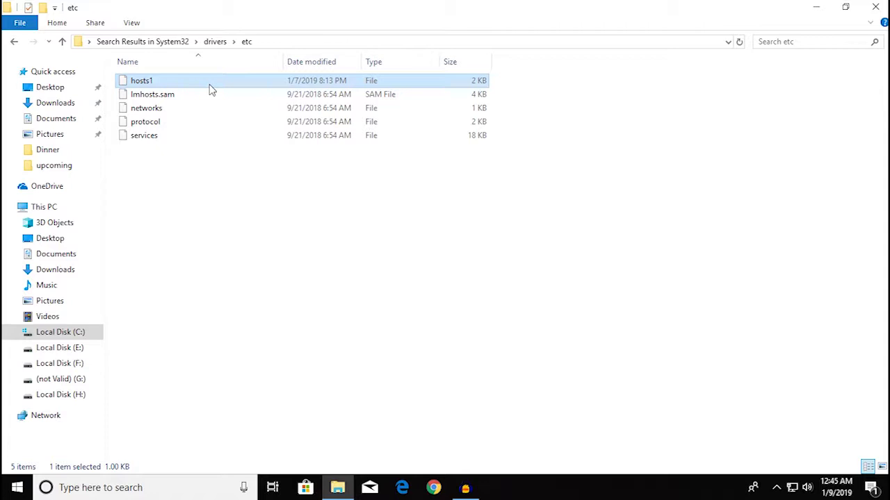
- Copy hosts.txt from the desktop and paste it into the etc folder, granting administrator permission
left_click(816, 7)
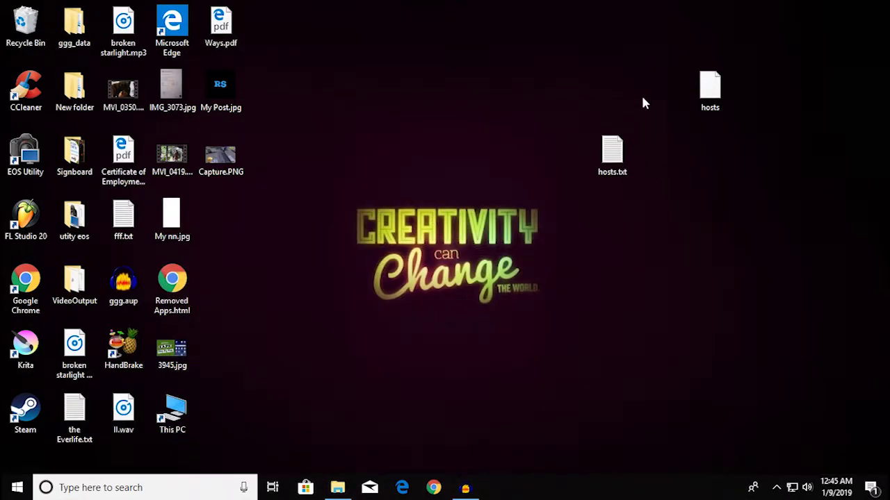
left_click(623, 154)
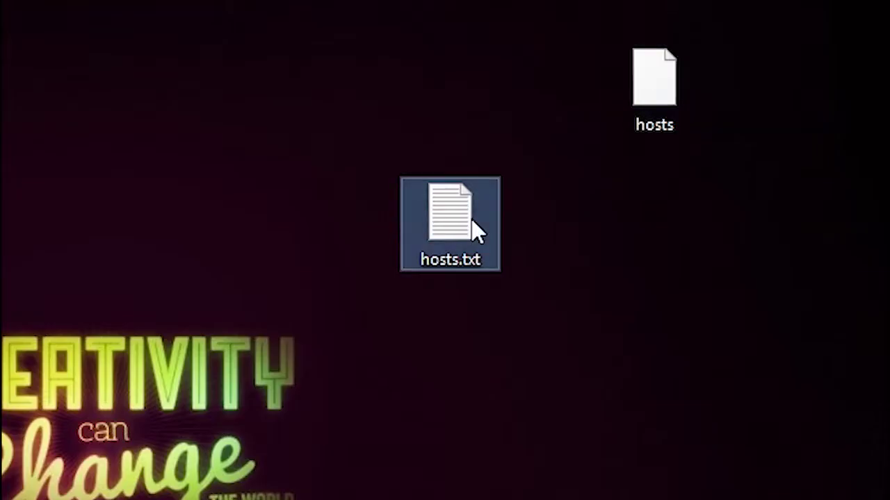
right_click(471, 219)
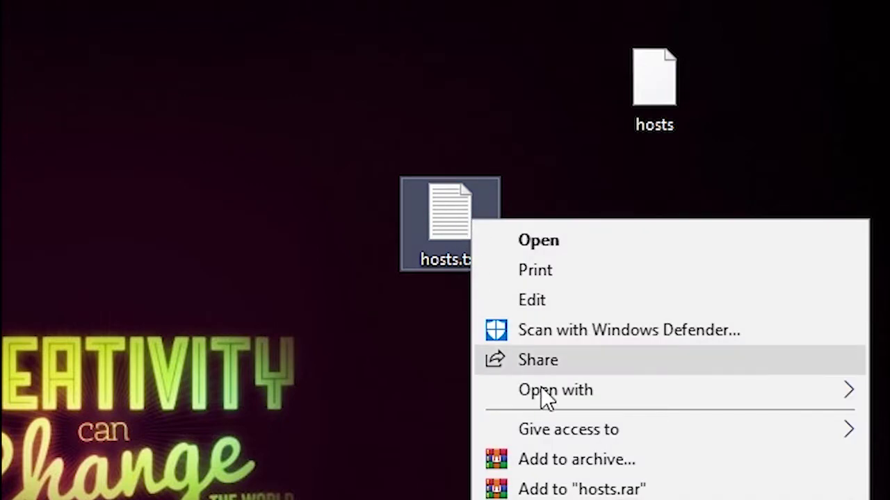
key("Escape")
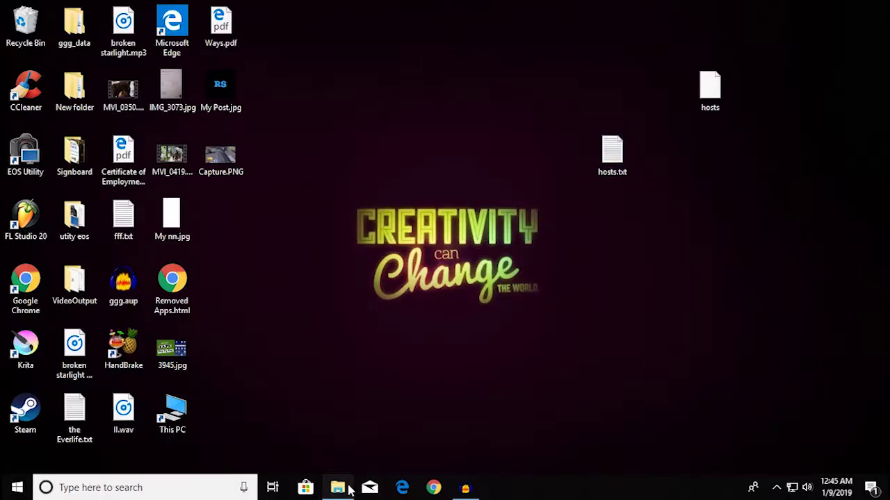
left_click(338, 487)
right_click(554, 233)
left_click(618, 321)
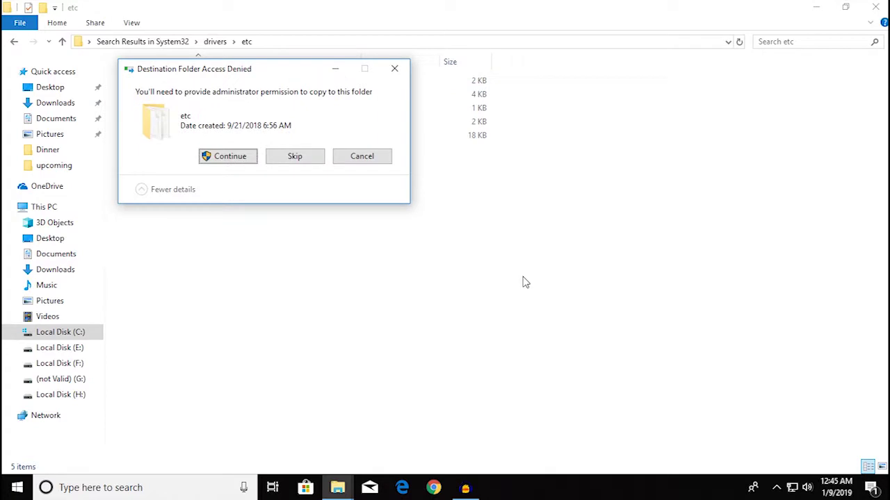
left_click(252, 159)
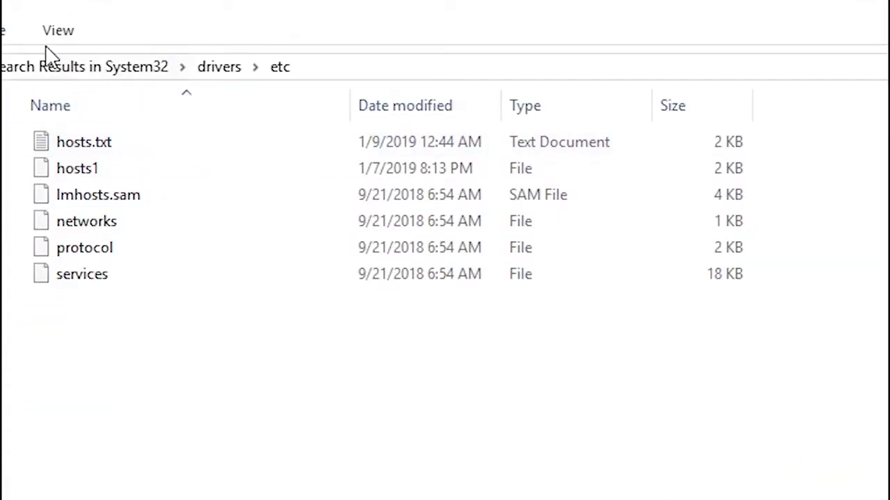
- Hide the file name extensions in the etc folder and turn their display back on
left_click(67, 33)
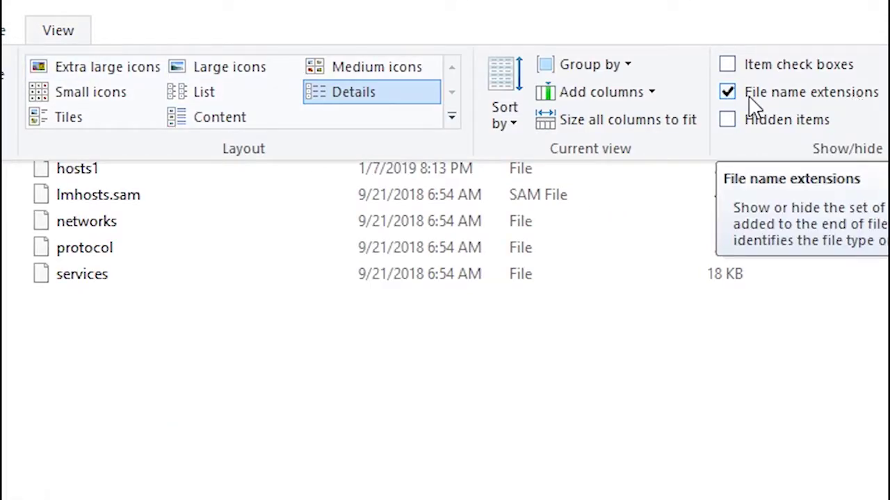
left_click(727, 96)
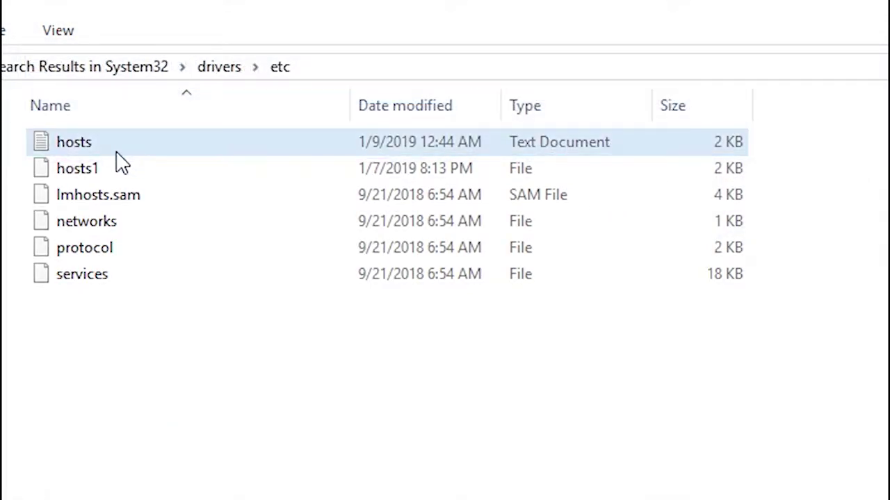
left_click(57, 35)
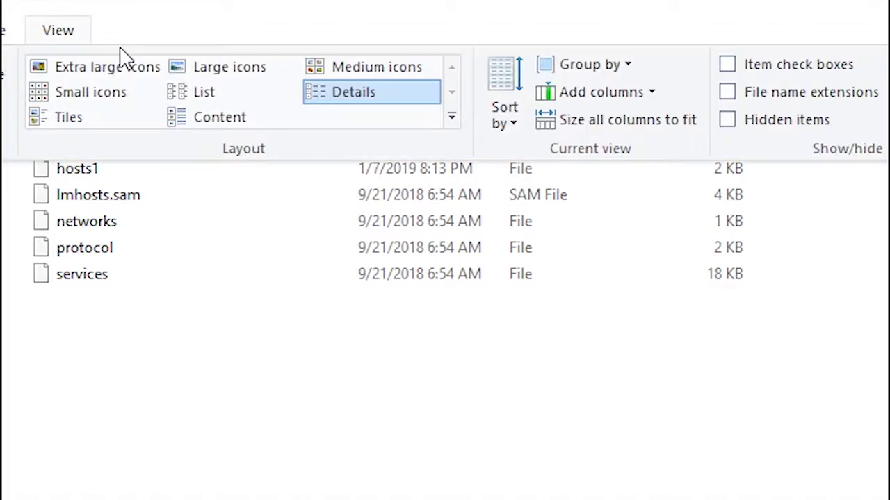
left_click(727, 93)
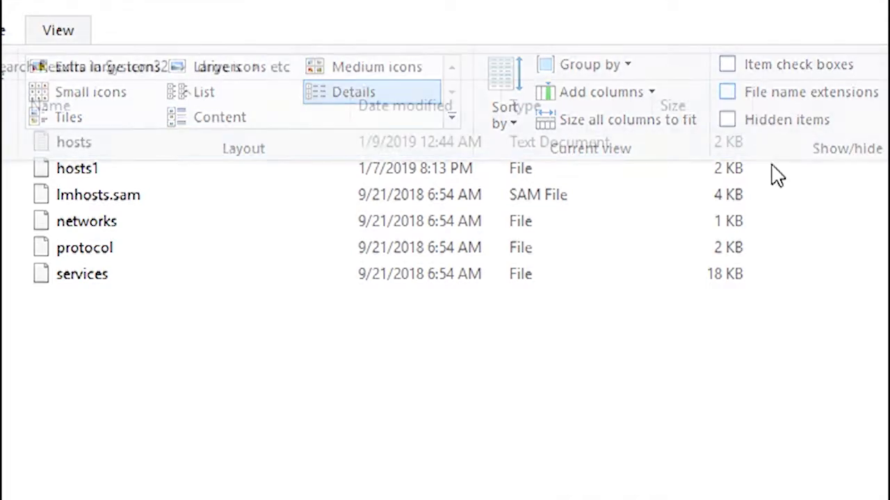
- Rename hosts.txt in the etc folder to hosts without the .txt extension and accept the extension change
right_click(145, 146)
left_click(242, 499)
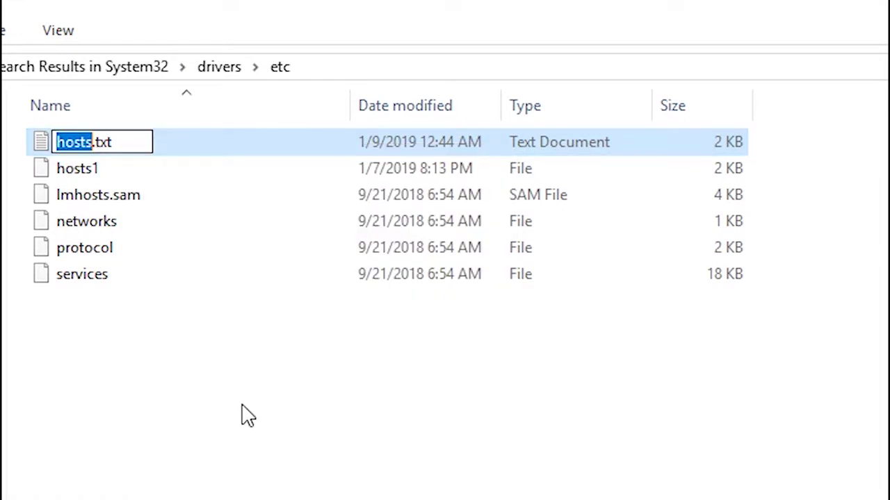
key("Right")
key("Right")
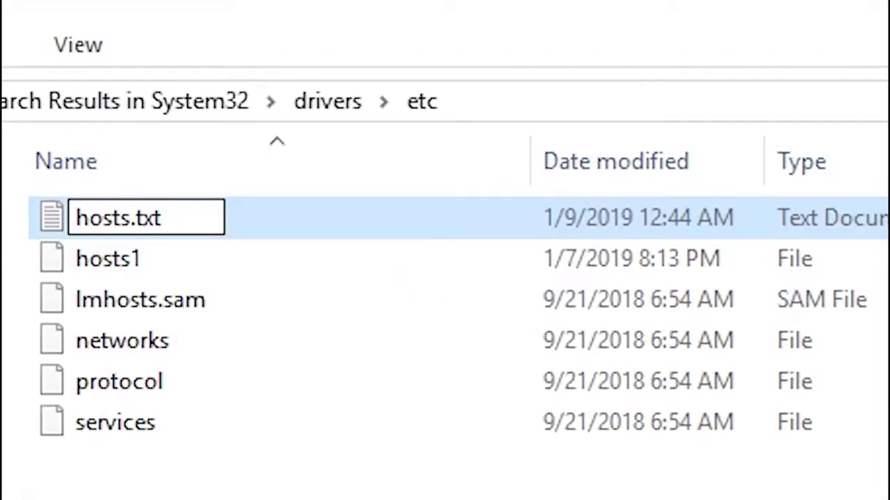
key("BackSpace")
key("BackSpace")
key("BackSpace")
key("BackSpace")
key("BackSpace")
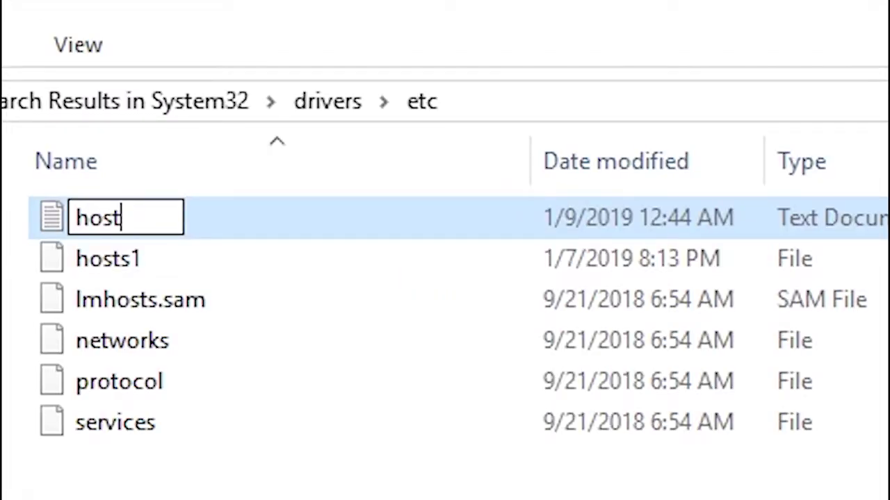
type("s")
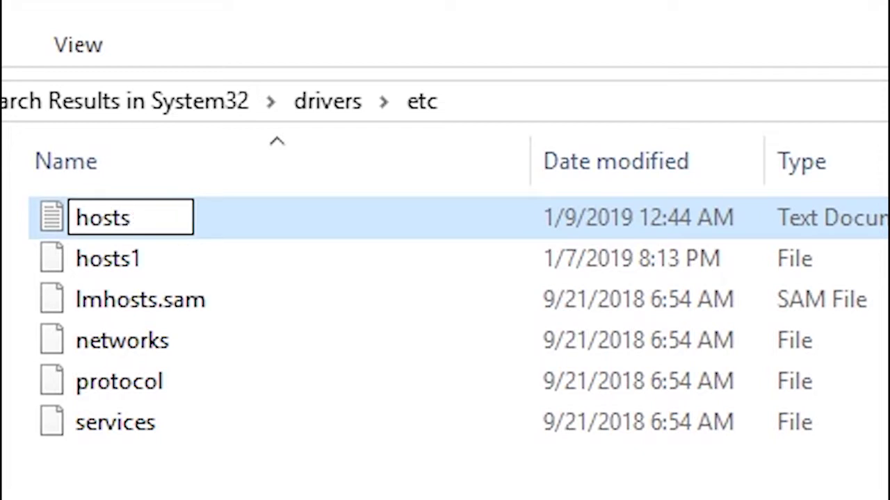
key("Return")
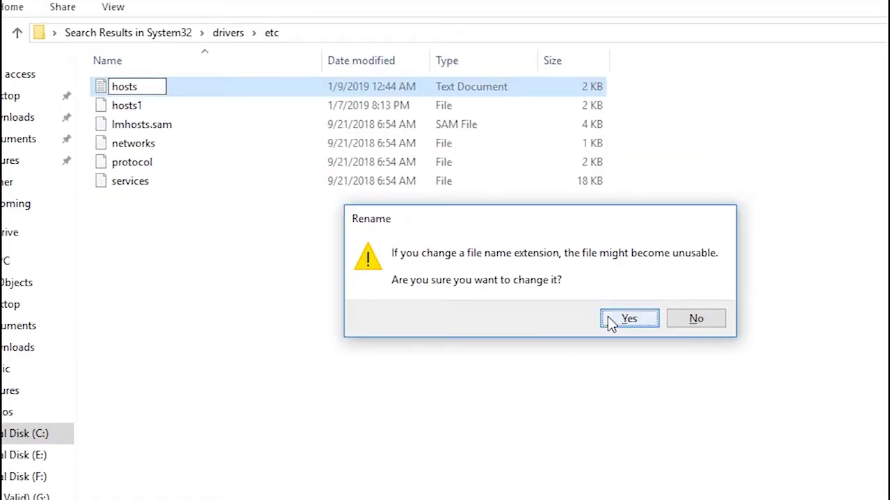
left_click(625, 321)
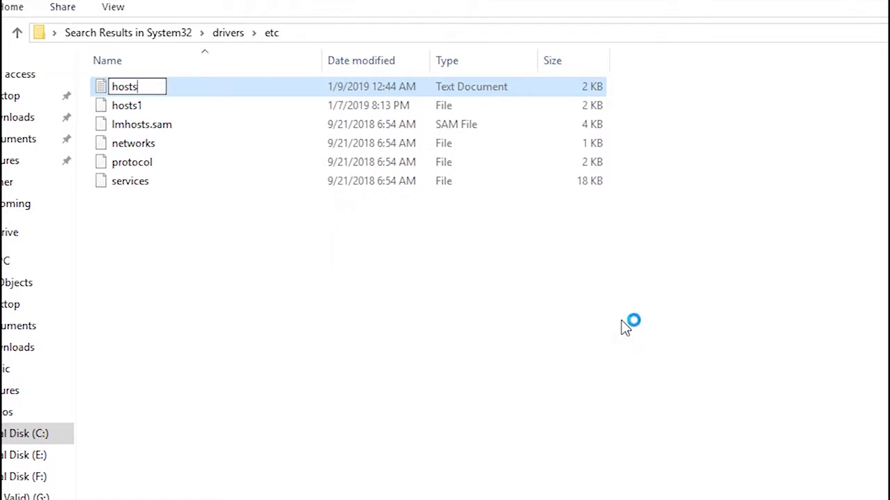
- Permanently delete the hosts1 file from the etc folder, granting administrator permission
left_click(157, 112)
key("shift+Delete")
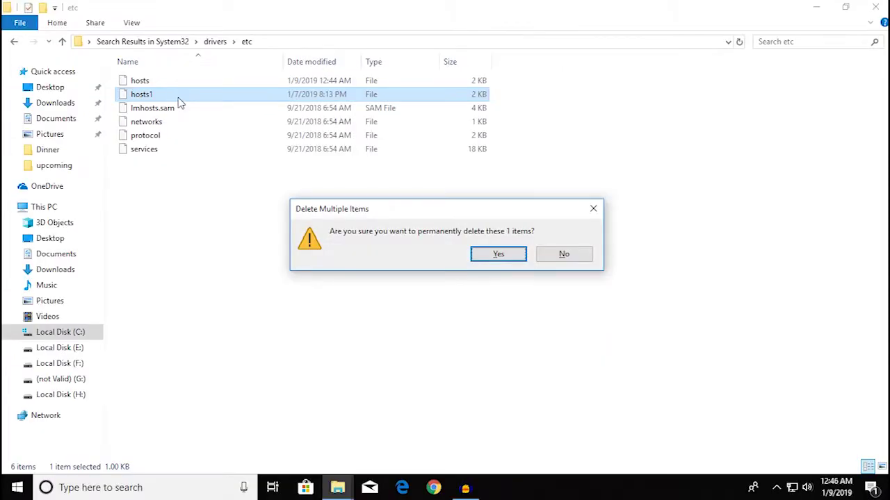
key("Return")
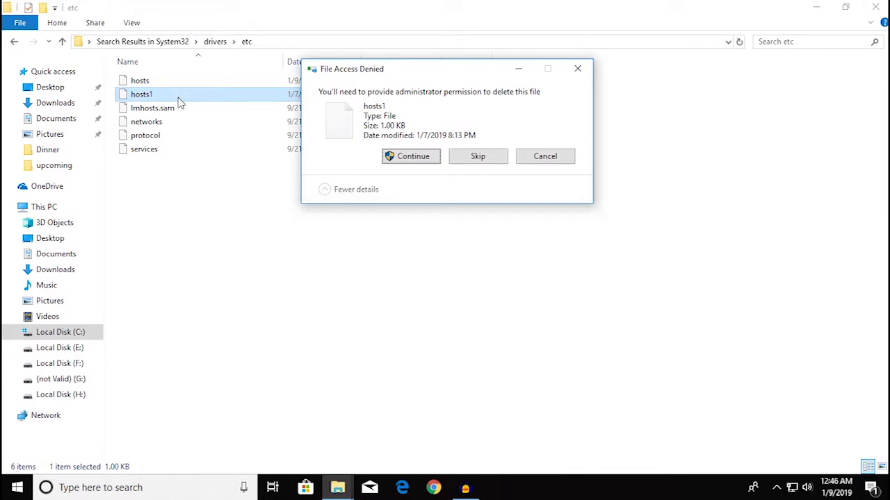
left_click(414, 156)
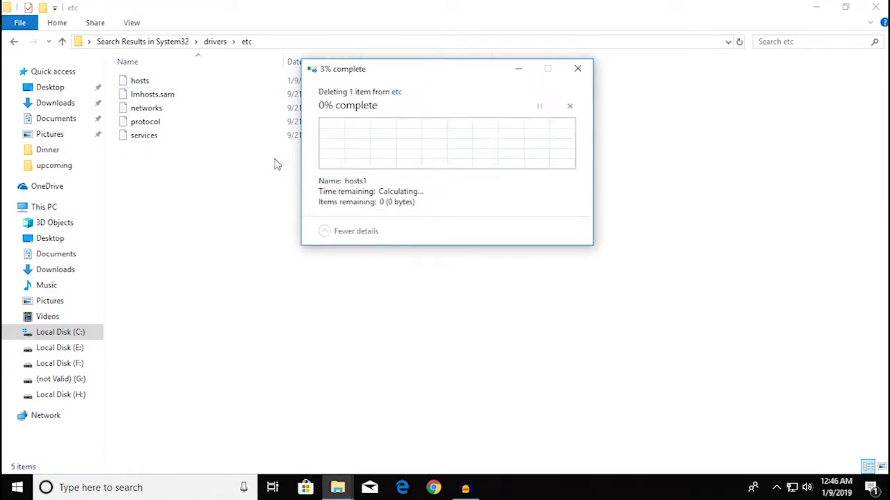
right_click(187, 83)
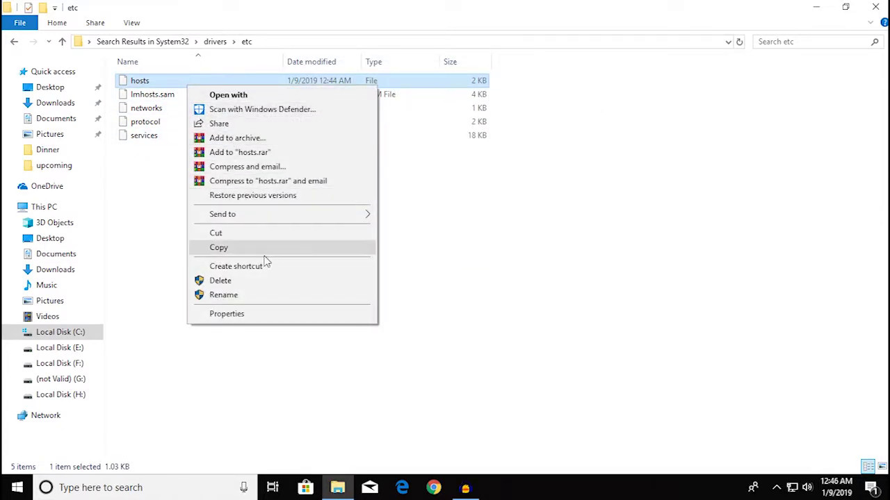
left_click(254, 109)
left_click(617, 32)
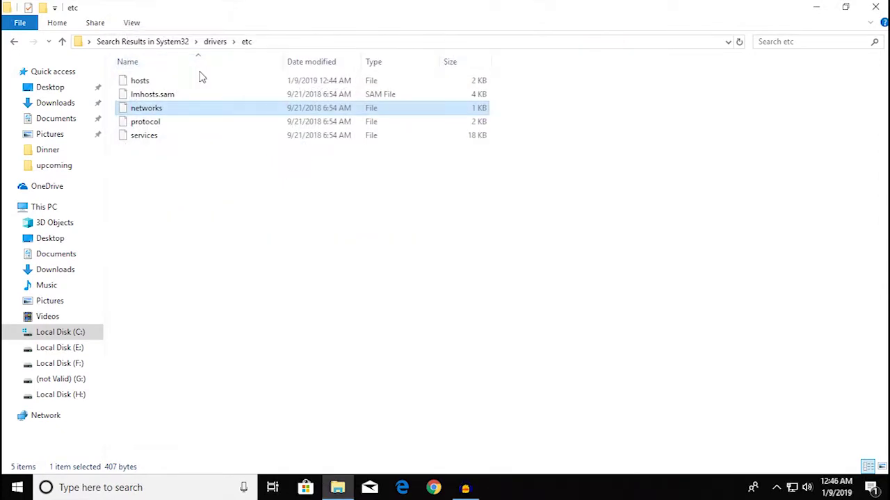
- Open the hosts file from the etc folder in Notepad and bring its last entry into view
left_click(139, 81)
right_click(141, 82)
left_click(182, 89)
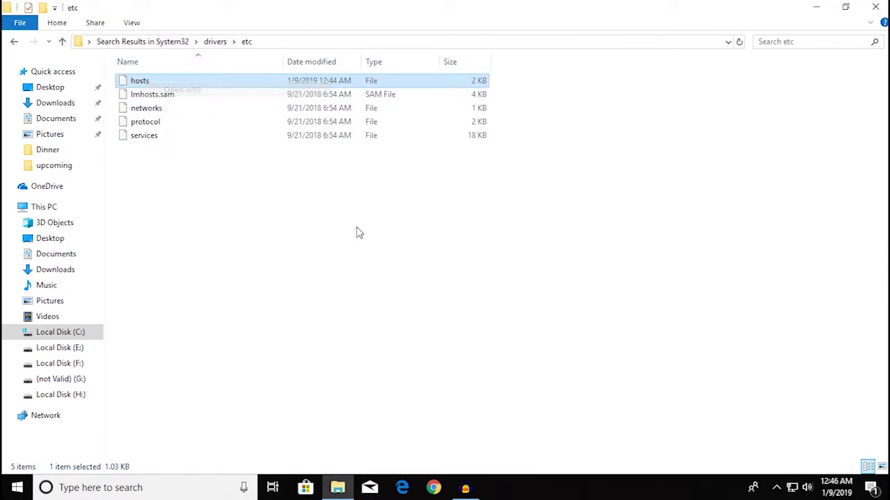
double_click(390, 356)
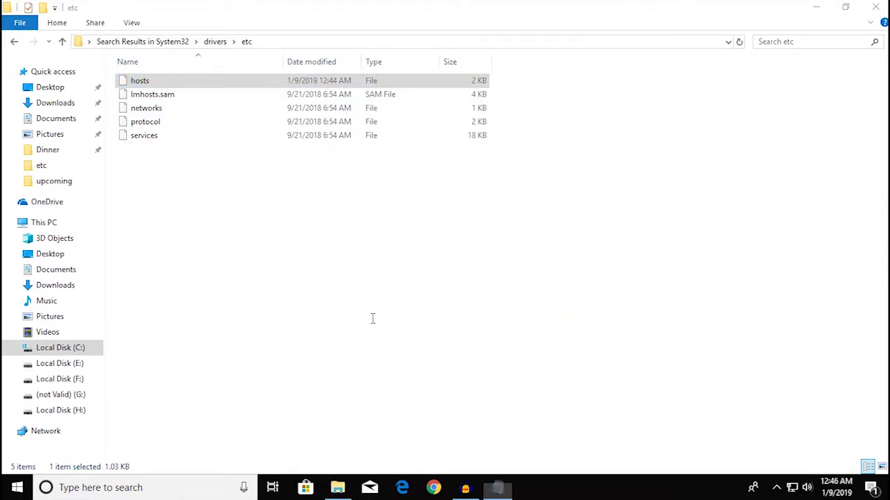
scroll(786, 278, "down", 2)
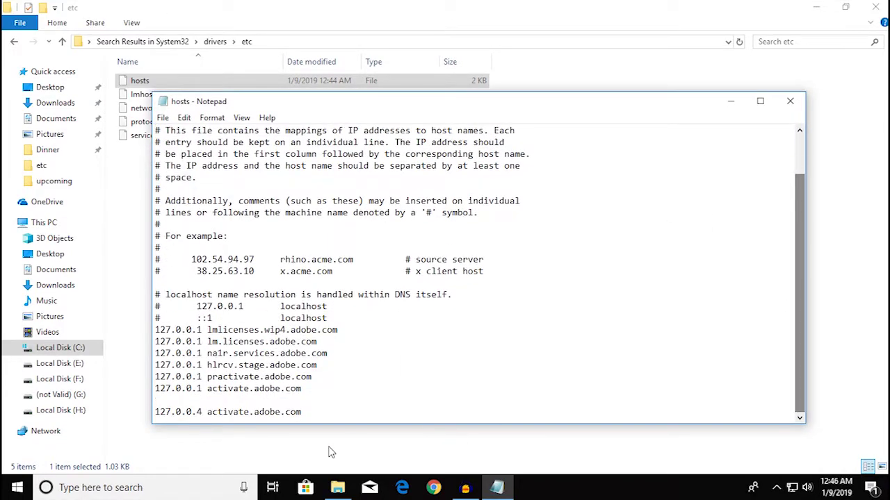
- Try to remove the 127.0.0.4 activate.adobe.com entry and save the file as hosts1 in the etc folder, discarding the changes on closing
left_click_drag(305, 413, 128, 408)
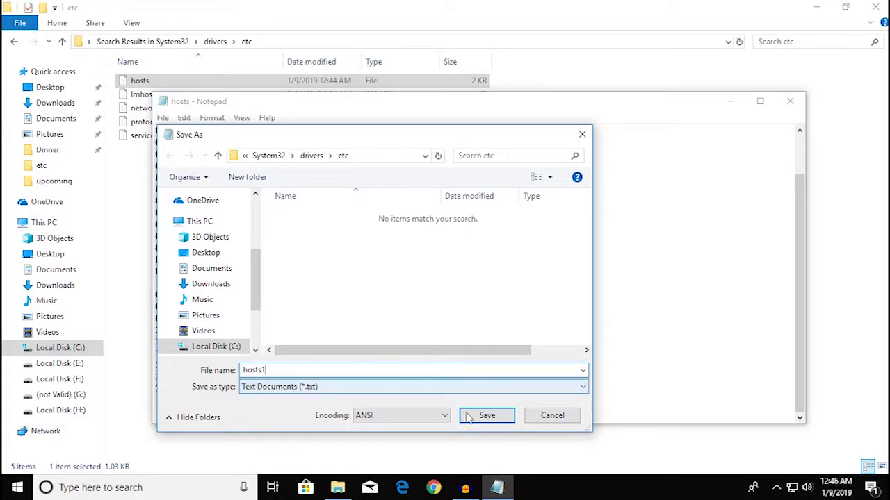
left_click(467, 416)
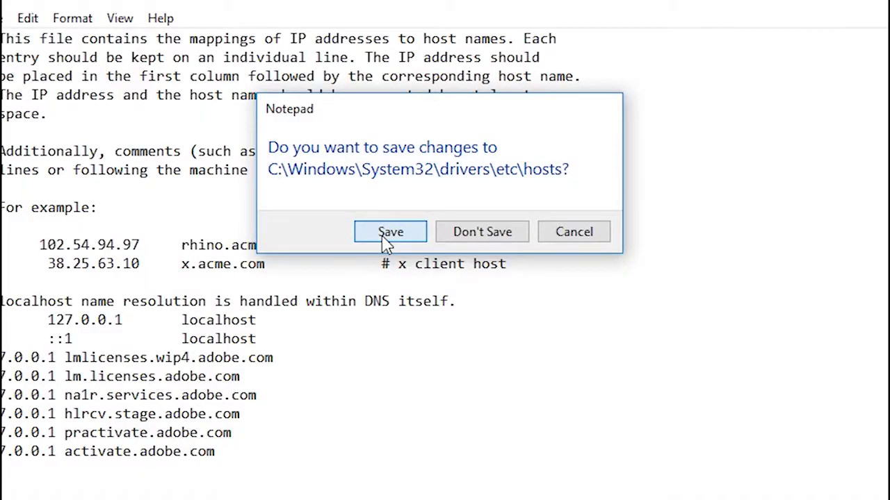
left_click(389, 232)
left_click(257, 425)
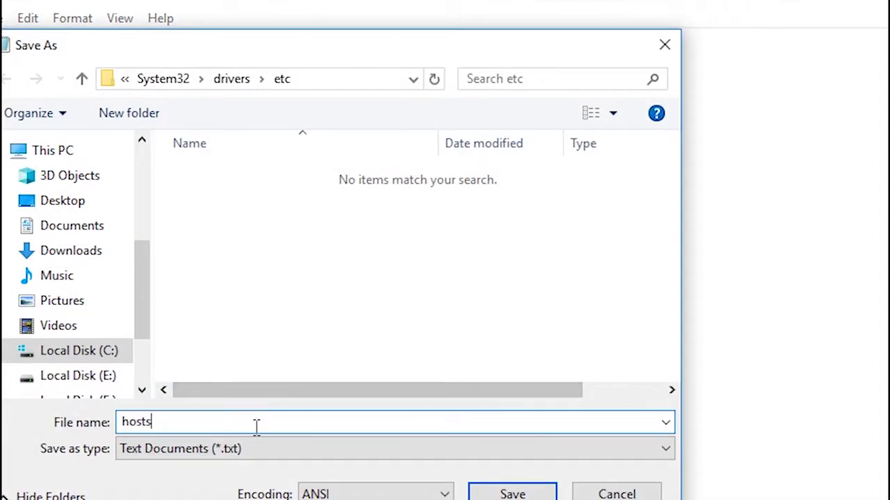
type("1")
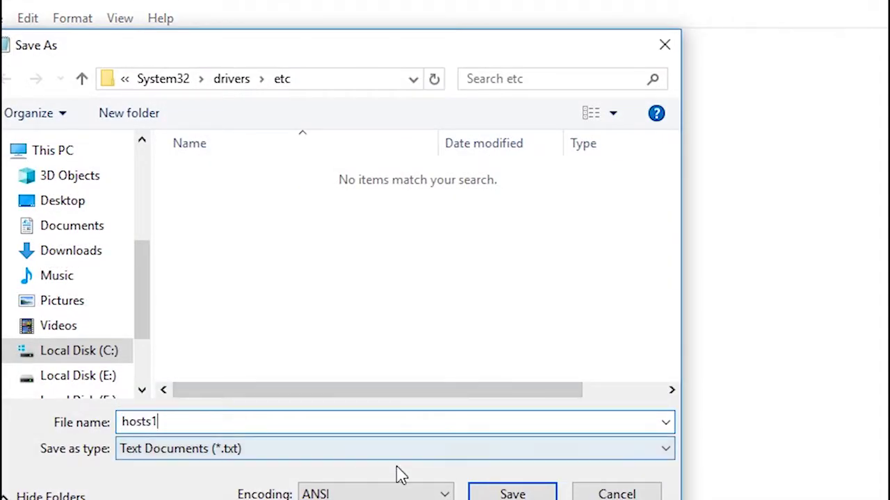
left_click(495, 495)
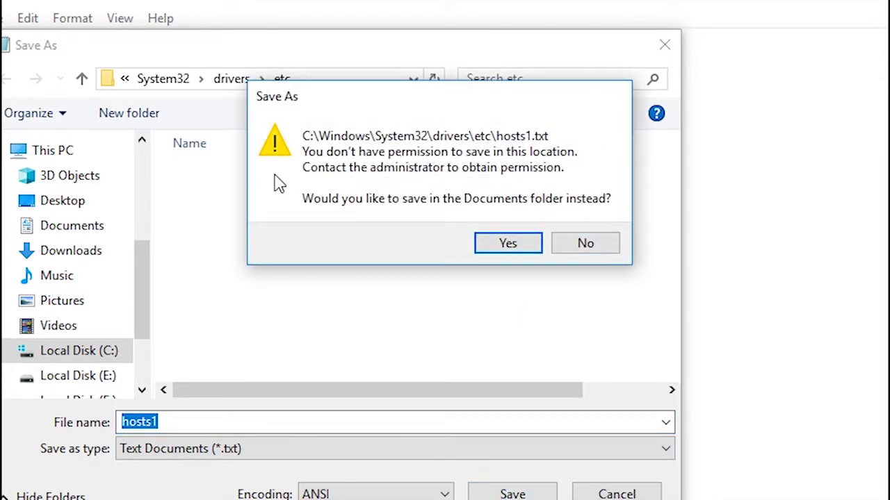
left_click(587, 247)
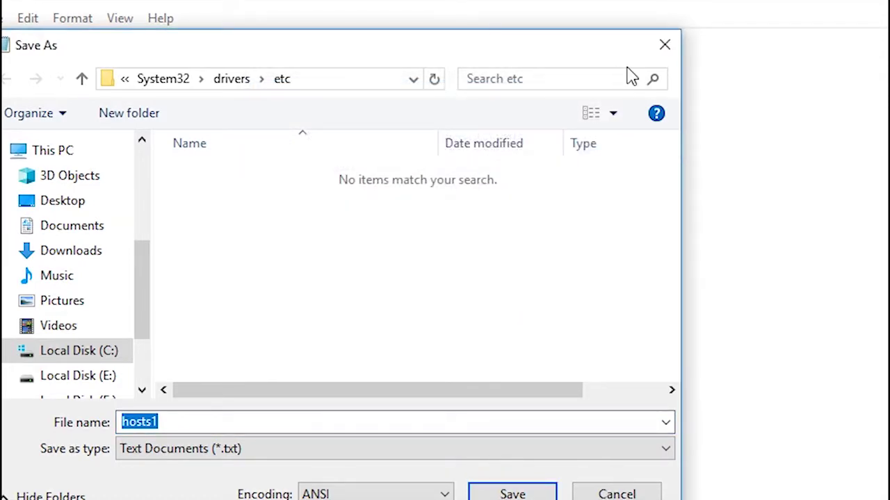
left_click(666, 46)
left_click(835, 84)
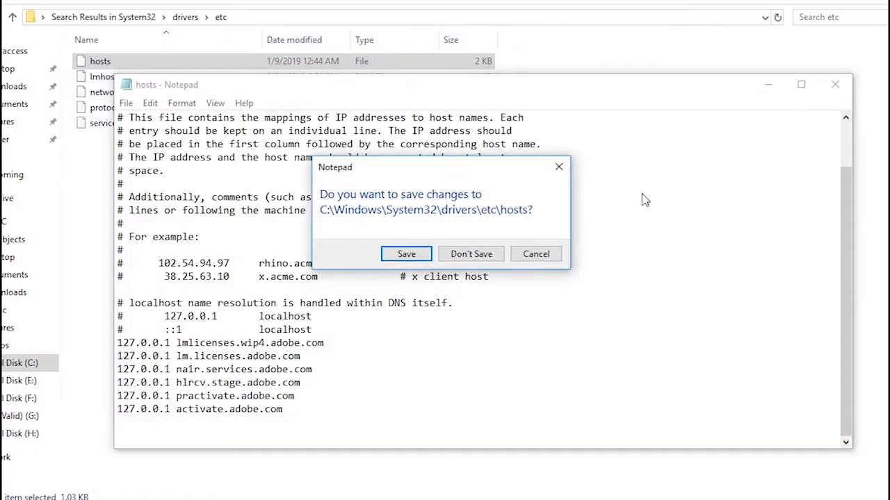
left_click(471, 254)
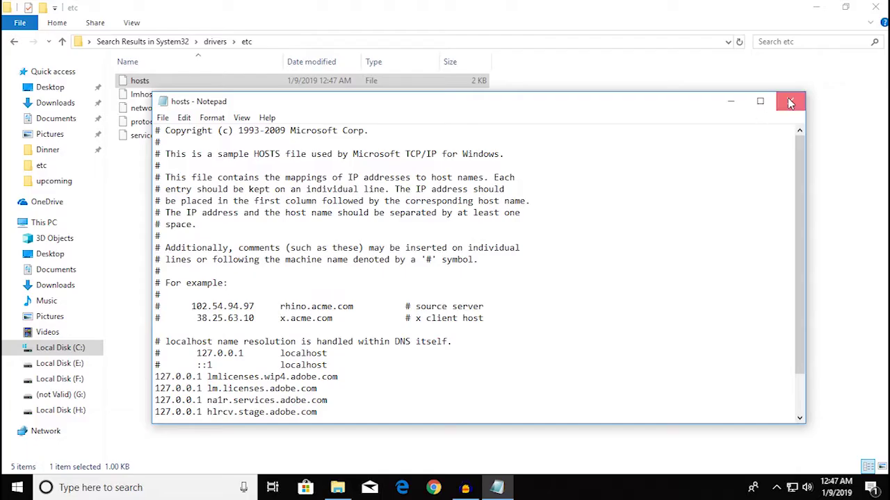
- Close the hosts file and the etc folder, and permanently delete both hosts and hosts.txt from the desktop
left_click(789, 99)
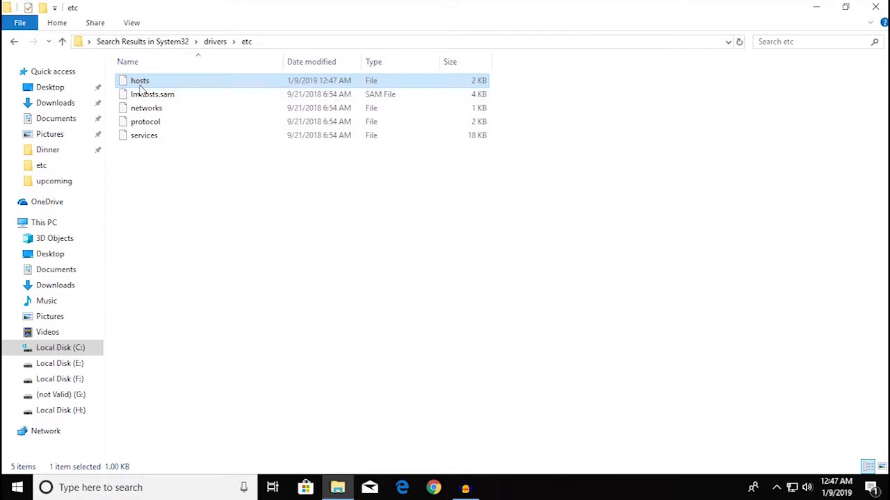
left_click(874, 7)
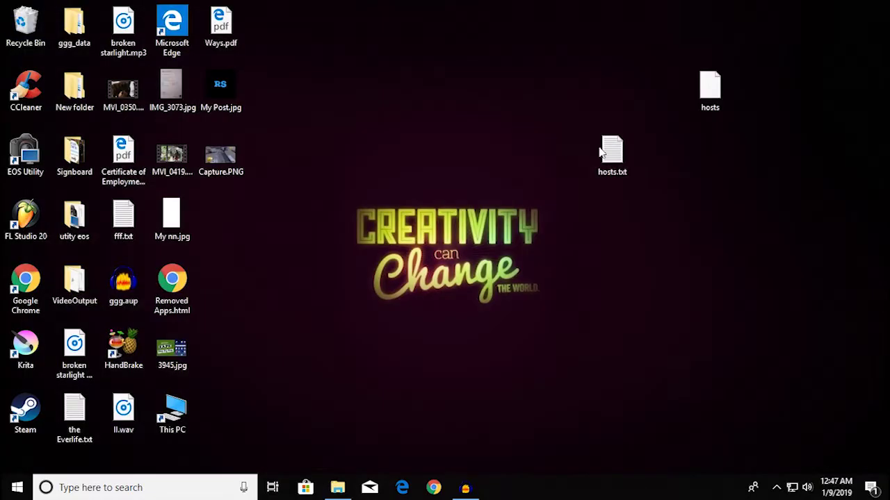
left_click_drag(684, 213, 650, 166)
left_click_drag(811, 102, 581, 218)
left_click_drag(487, 267, 487, 264)
key("shift+Delete")
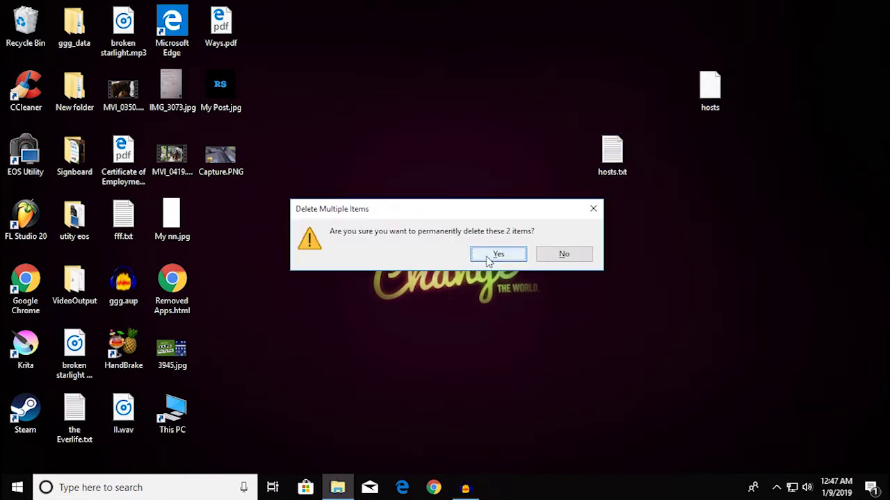
left_click(508, 258)
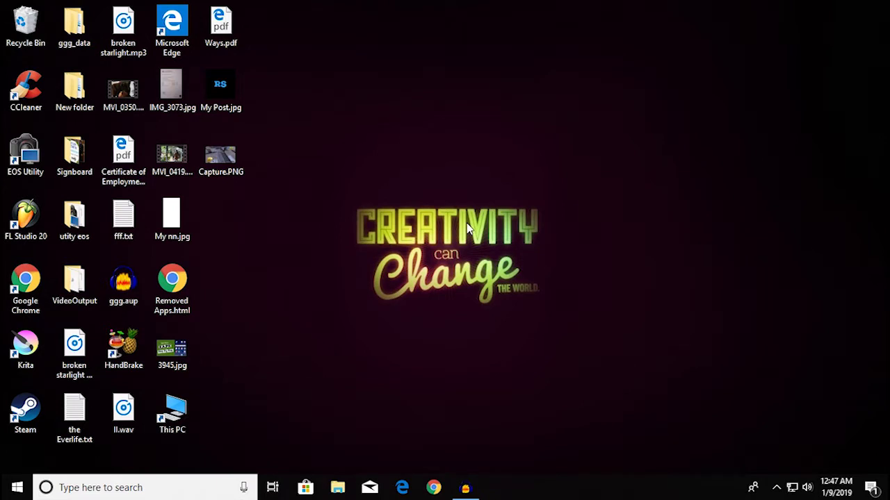